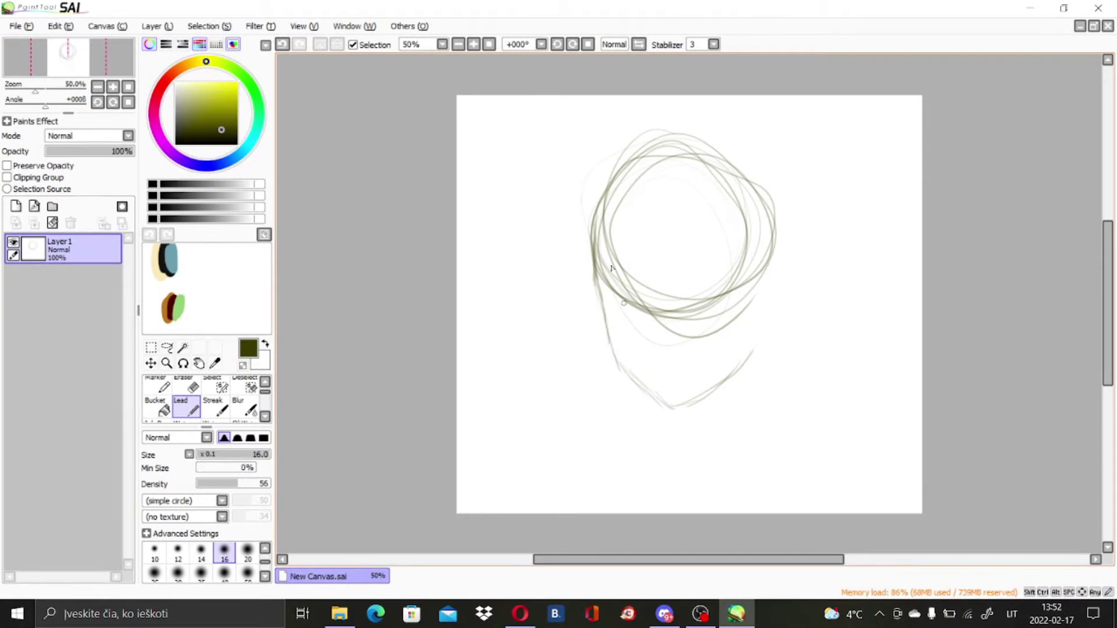
# Sketch an ear, the neck, both shoulders and a rounded neckline beneath the head with the Lead pencil.
pyautogui.moveTo(769, 231)
pyautogui.mouseDown()
pyautogui.moveTo(783, 273)
pyautogui.moveTo(770, 244)
pyautogui.moveTo(782, 316)
pyautogui.mouseUp()
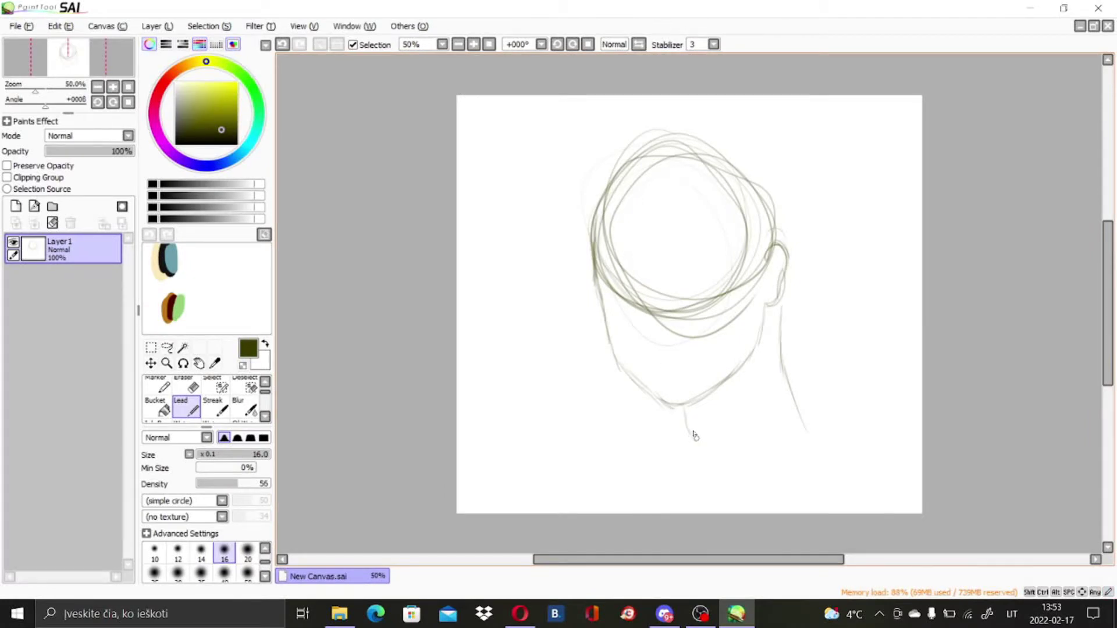
pyautogui.moveTo(653, 398)
pyautogui.mouseDown()
pyautogui.moveTo(598, 424)
pyautogui.moveTo(560, 453)
pyautogui.mouseUp()
pyautogui.moveTo(783, 369); pyautogui.dragTo(873, 395)
pyautogui.moveTo(790, 378); pyautogui.dragTo(908, 430)
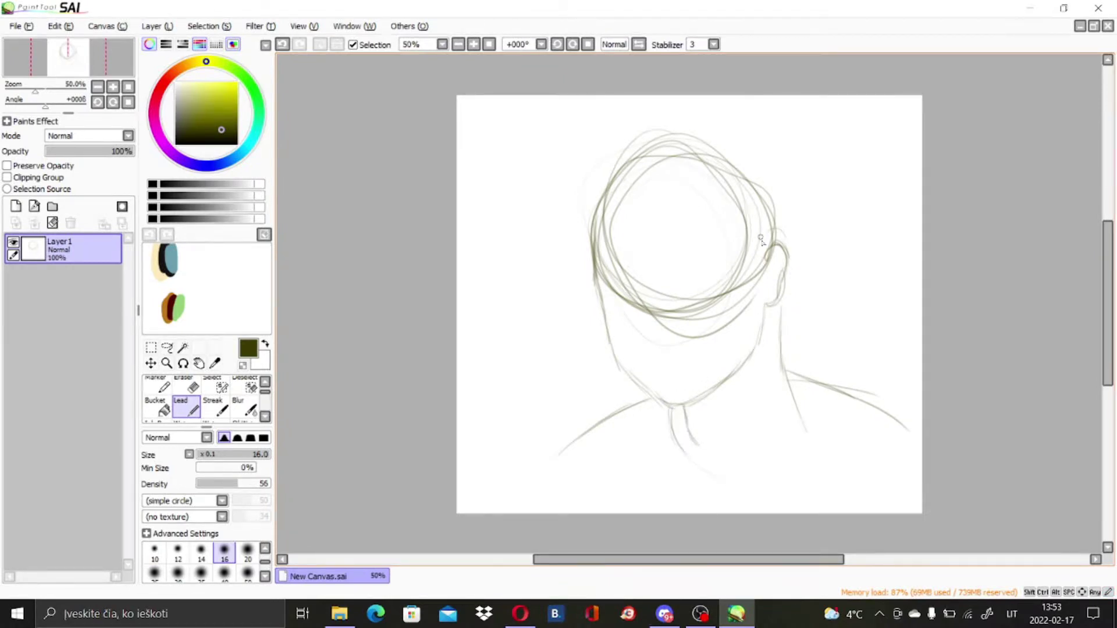
pyautogui.moveTo(838, 396); pyautogui.dragTo(750, 494)
pyautogui.moveTo(669, 415)
pyautogui.mouseDown()
pyautogui.moveTo(716, 491)
pyautogui.moveTo(739, 494)
pyautogui.moveTo(824, 406)
pyautogui.moveTo(755, 484)
pyautogui.mouseUp()
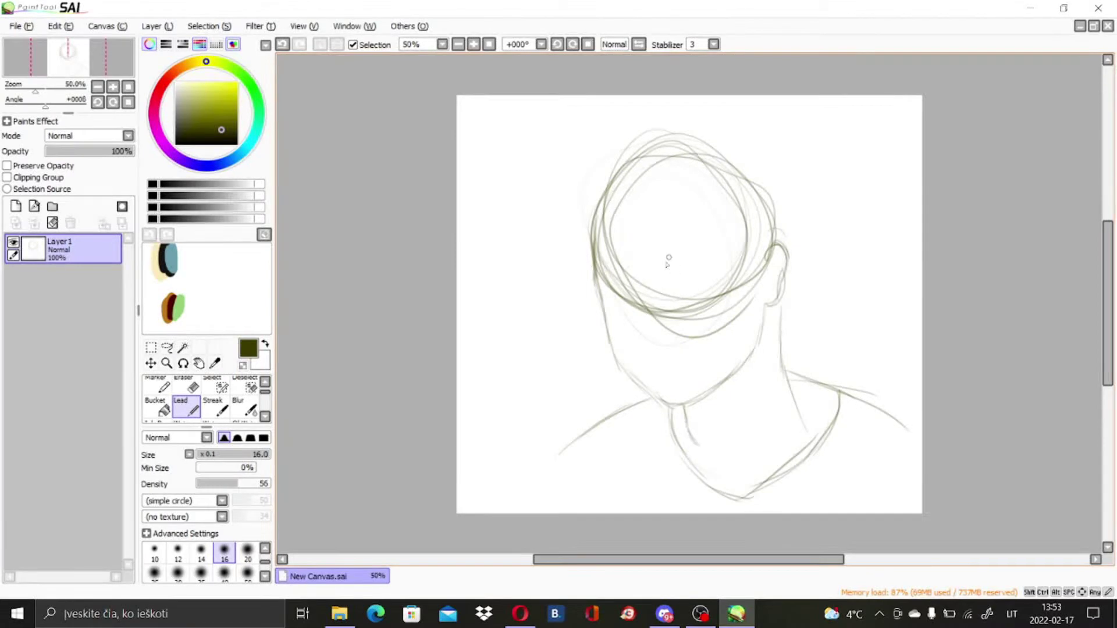
# Sketch the nose and mouth on the face and strengthen the contour of the far cheek and jaw.
pyautogui.moveTo(643, 259); pyautogui.dragTo(649, 330)
pyautogui.moveTo(656, 366); pyautogui.dragTo(689, 363)
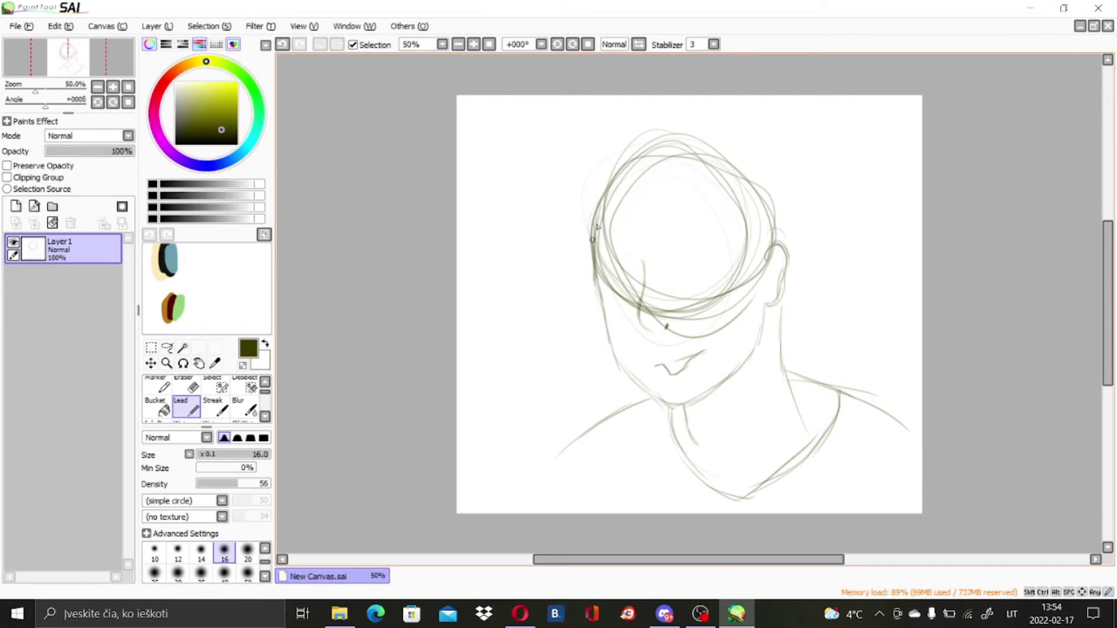
pyautogui.moveTo(593, 239); pyautogui.dragTo(609, 314)
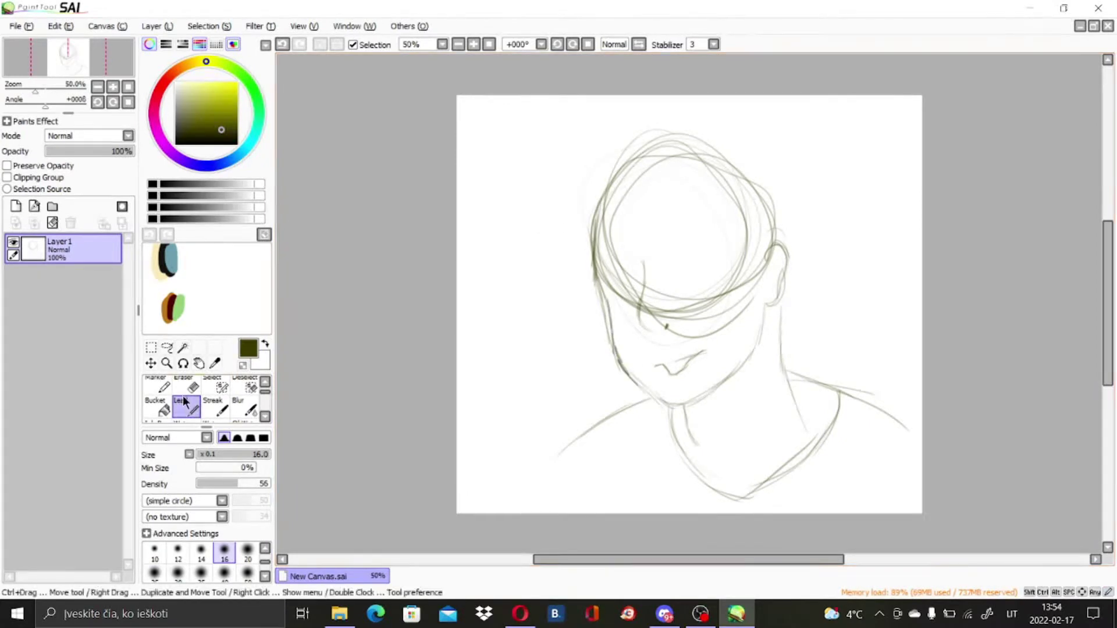
# Clean up the far cheek's overlapping lines, then strengthen the outline of the skull and ear with the Lead pencil.
pyautogui.press('e')
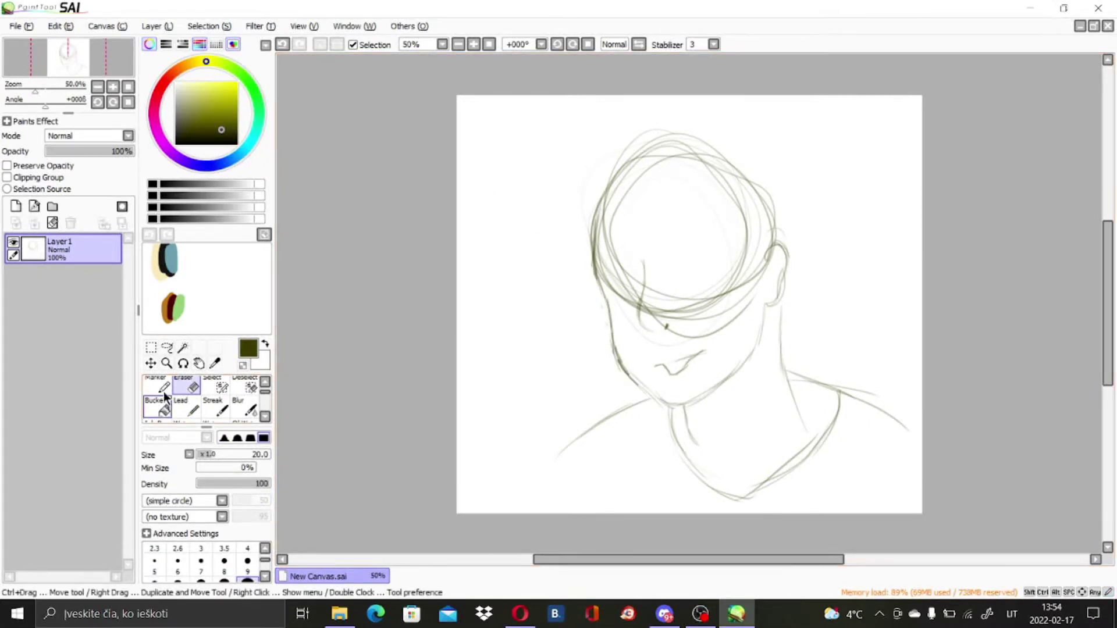
pyautogui.click(185, 406)
pyautogui.moveTo(759, 196)
pyautogui.mouseDown()
pyautogui.moveTo(769, 250)
pyautogui.moveTo(640, 148)
pyautogui.moveTo(762, 186)
pyautogui.moveTo(744, 169)
pyautogui.moveTo(602, 224)
pyautogui.moveTo(730, 143)
pyautogui.moveTo(768, 244)
pyautogui.mouseUp()
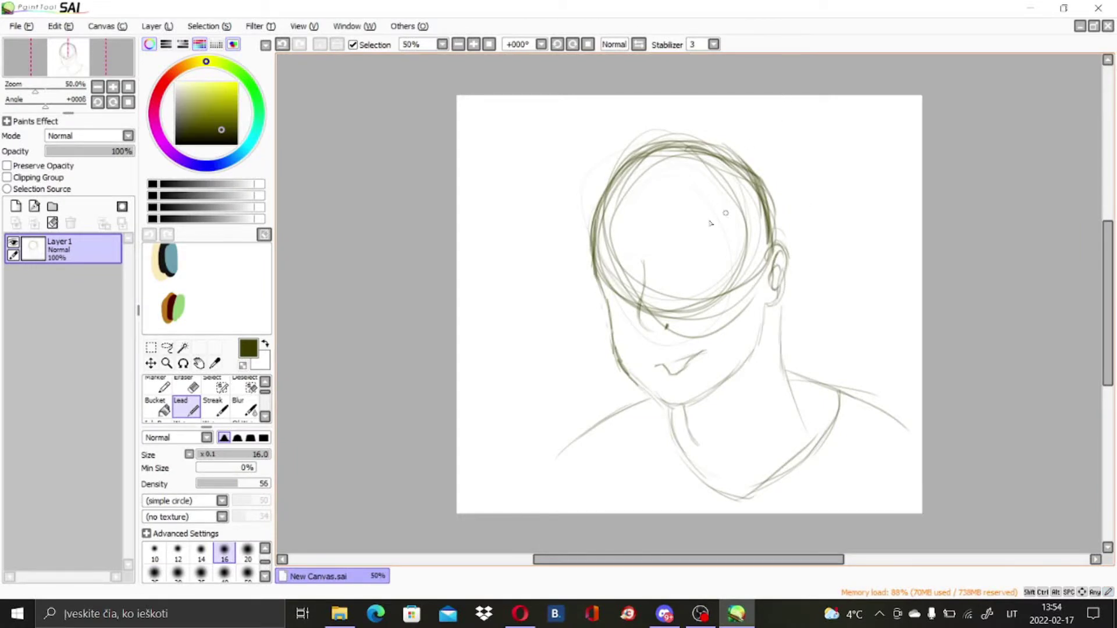
# Erase the construction circle lines inside the face, enlarging the eraser to 50 for the remaining area.
pyautogui.click(187, 385)
pyautogui.moveTo(628, 273)
pyautogui.mouseDown()
pyautogui.moveTo(646, 306)
pyautogui.moveTo(608, 242)
pyautogui.mouseUp()
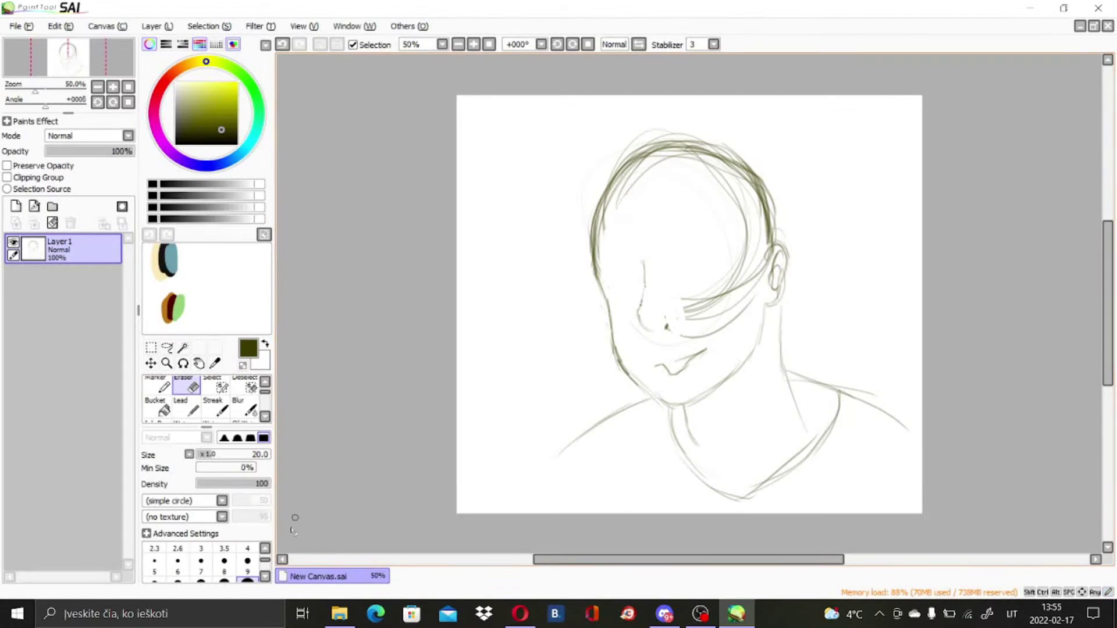
pyautogui.scroll(-2, 247, 561)
pyautogui.click(247, 562)
pyautogui.moveTo(683, 317)
pyautogui.mouseDown()
pyautogui.moveTo(688, 279)
pyautogui.moveTo(733, 325)
pyautogui.moveTo(711, 199)
pyautogui.mouseUp()
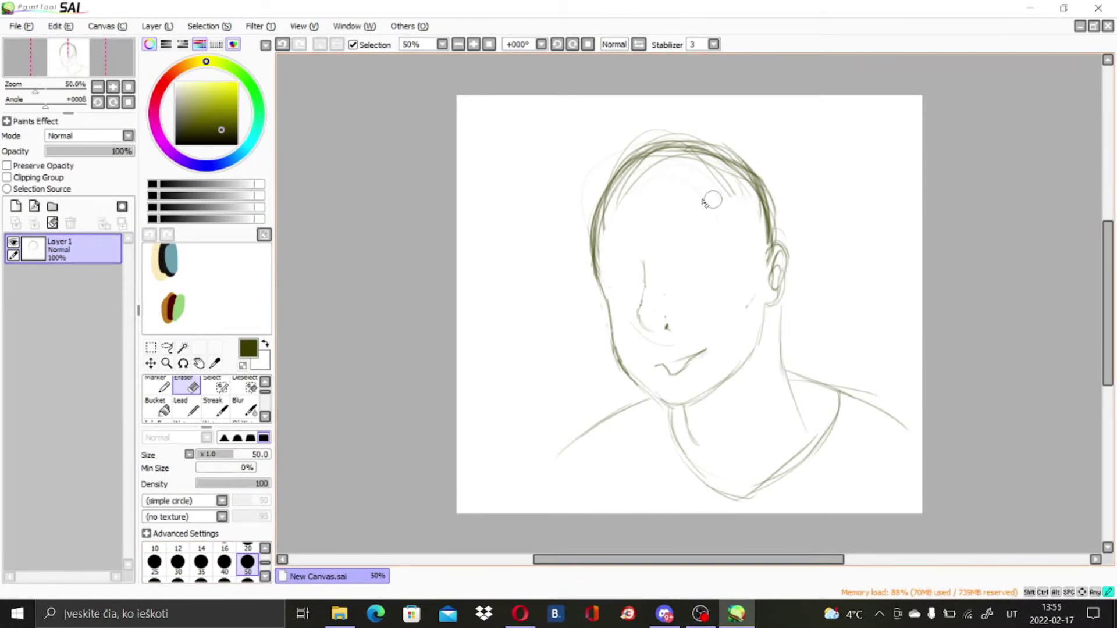
# Erase the thin upper nose line and redraw the nose profile with a bolder Lead stroke.
pyautogui.click(187, 409)
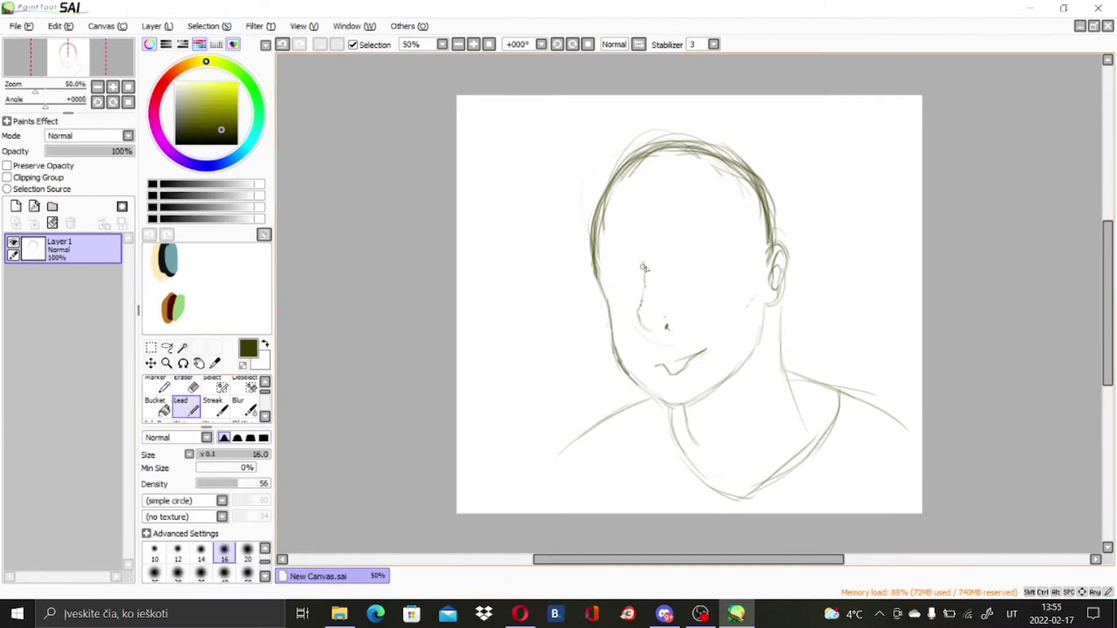
pyautogui.moveTo(642, 303); pyautogui.dragTo(643, 263)
pyautogui.hotkey('ctrl', 'z')
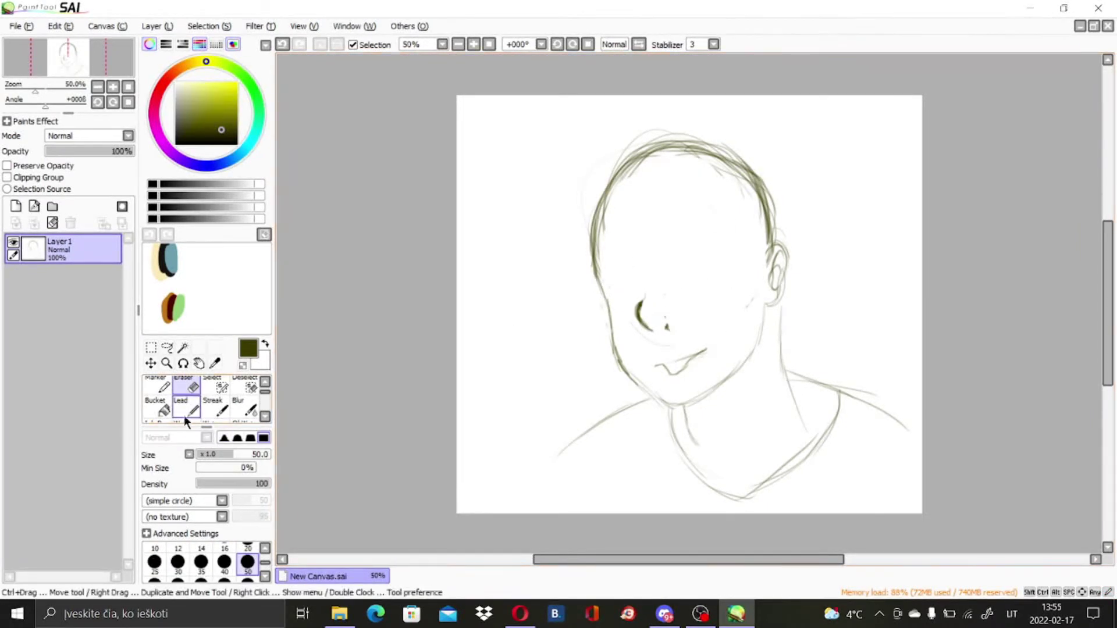
pyautogui.moveTo(645, 268); pyautogui.dragTo(639, 320)
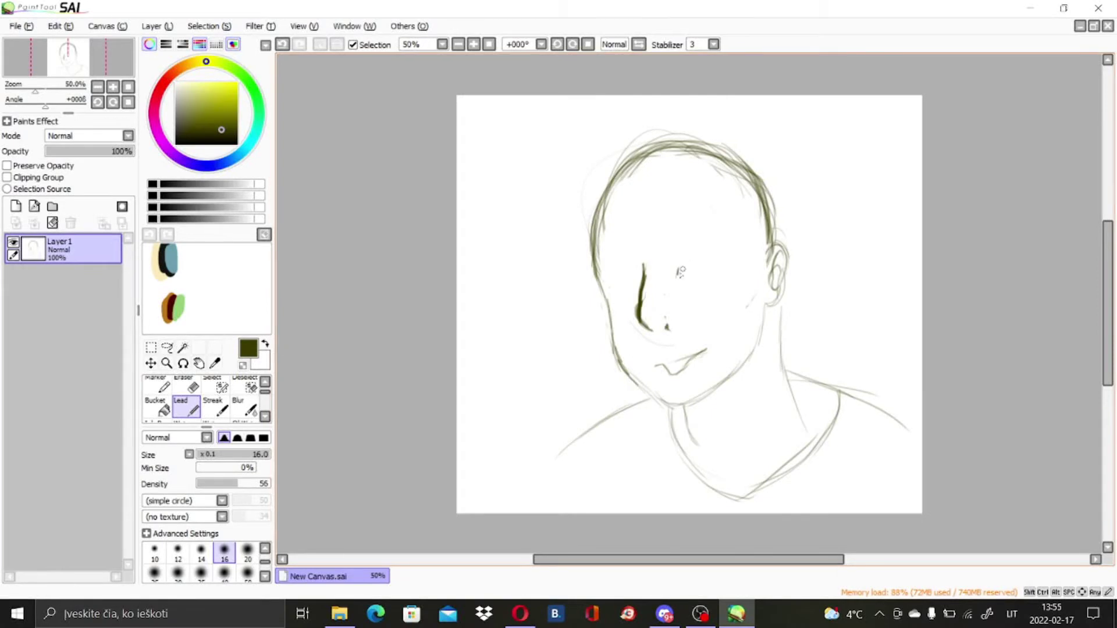
# Sketch both eyes with irises and an eyebrow above each.
pyautogui.moveTo(679, 273); pyautogui.dragTo(717, 262)
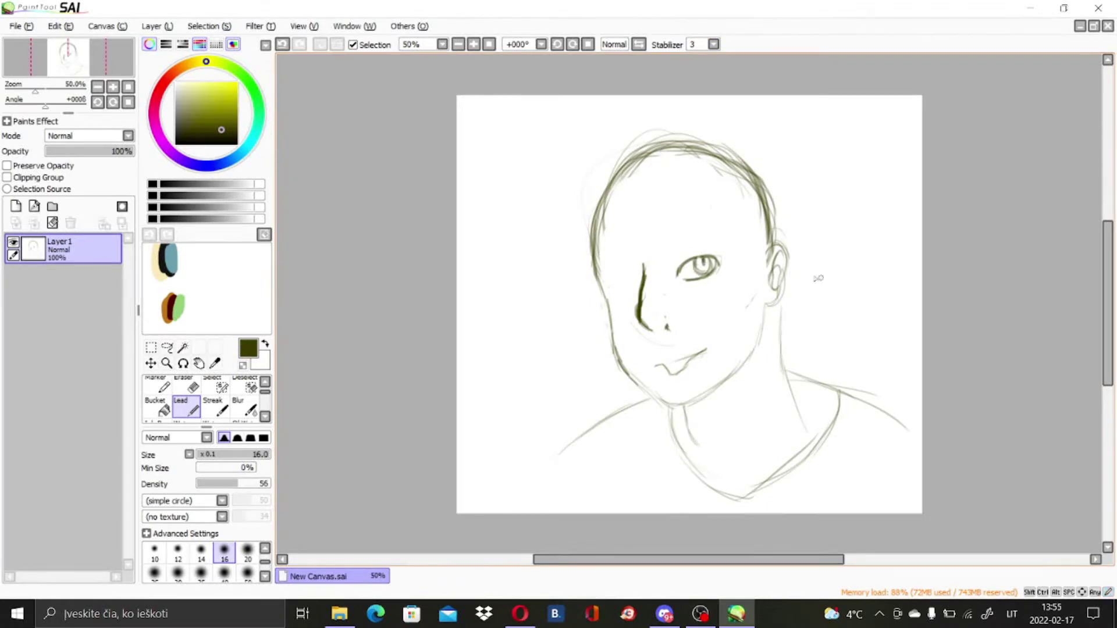
pyautogui.moveTo(692, 230); pyautogui.dragTo(732, 243)
pyautogui.moveTo(628, 275)
pyautogui.mouseDown()
pyautogui.moveTo(607, 282)
pyautogui.moveTo(618, 260)
pyautogui.mouseUp()
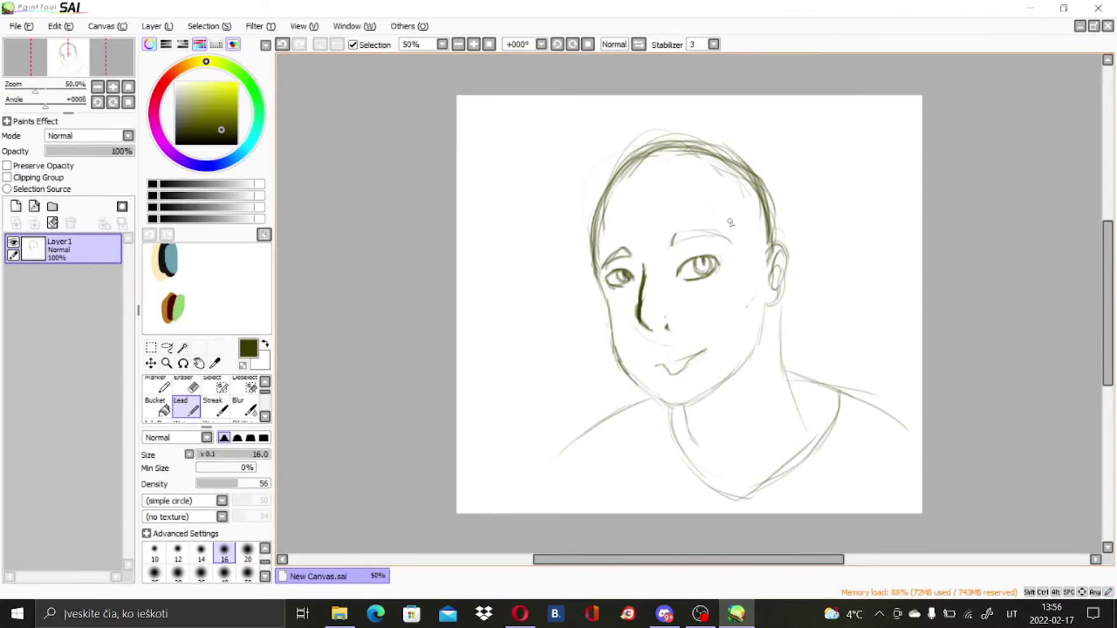
# Sketch short hairs at the temple and longer strands falling behind the ear to the shoulder.
pyautogui.moveTo(737, 207); pyautogui.dragTo(749, 220)
pyautogui.moveTo(778, 172); pyautogui.dragTo(802, 387)
pyautogui.moveTo(792, 256); pyautogui.dragTo(804, 390)
pyautogui.moveTo(749, 144); pyautogui.dragTo(792, 263)
# Sketch curved fringe strands over the forehead and hair hanging along the far side of the head.
pyautogui.moveTo(684, 148); pyautogui.dragTo(680, 207)
pyautogui.moveTo(663, 163); pyautogui.dragTo(670, 214)
pyautogui.moveTo(633, 179); pyautogui.dragTo(660, 209)
pyautogui.moveTo(625, 133); pyautogui.dragTo(574, 207)
pyautogui.moveTo(606, 157); pyautogui.dragTo(603, 245)
pyautogui.moveTo(581, 176); pyautogui.dragTo(585, 258)
pyautogui.moveTo(593, 211); pyautogui.dragTo(589, 254)
pyautogui.moveTo(606, 204); pyautogui.dragTo(647, 249)
pyautogui.moveTo(665, 187); pyautogui.dragTo(634, 249)
pyautogui.moveTo(674, 184); pyautogui.dragTo(649, 244)
# Sketch the wavy outline of the hair over the crown and add strands down to the near temple.
pyautogui.moveTo(643, 125); pyautogui.dragTo(561, 168)
pyautogui.moveTo(677, 120); pyautogui.dragTo(580, 173)
pyautogui.moveTo(633, 123); pyautogui.dragTo(678, 119)
pyautogui.moveTo(672, 118)
pyautogui.mouseDown()
pyautogui.moveTo(714, 121)
pyautogui.moveTo(770, 207)
pyautogui.moveTo(749, 223)
pyautogui.mouseUp()
pyautogui.moveTo(750, 202); pyautogui.dragTo(763, 235)
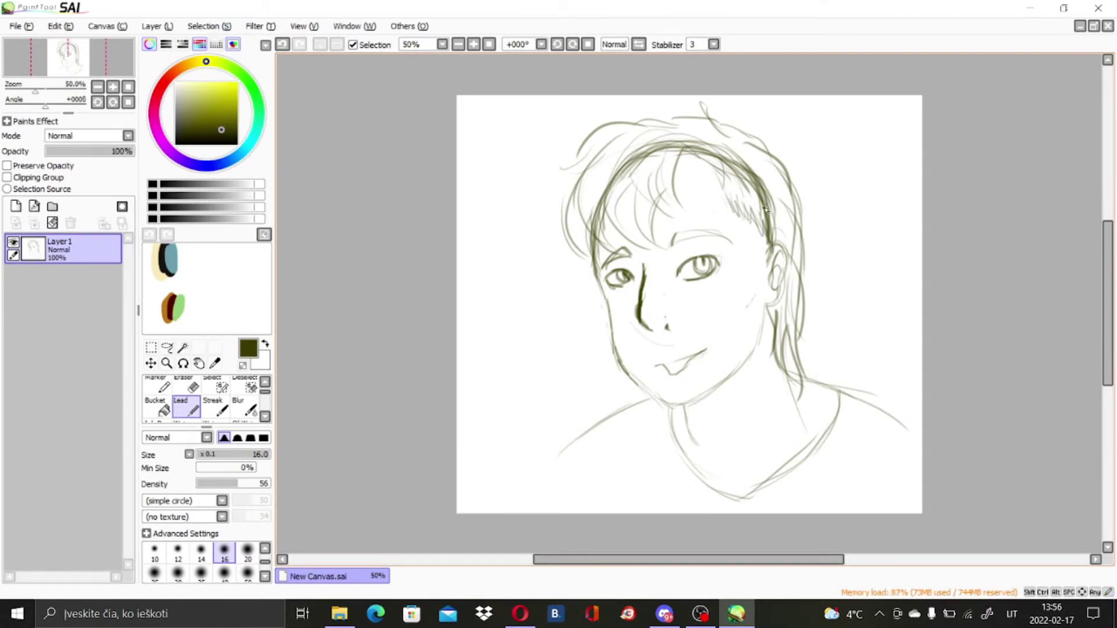
# At 100% zoom, erase the rough far cheek and jaw outline and redraw it as one clean contour down to the chin.
pyautogui.click(166, 364)
pyautogui.click(684, 337)
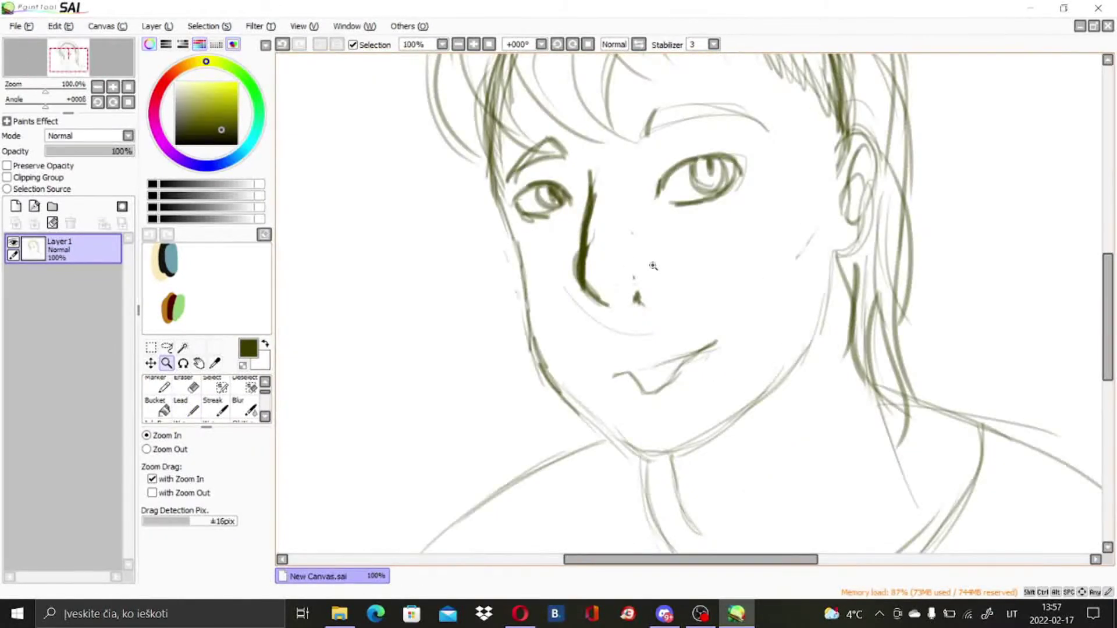
pyautogui.click(185, 385)
pyautogui.moveTo(525, 273)
pyautogui.mouseDown()
pyautogui.moveTo(558, 388)
pyautogui.moveTo(610, 443)
pyautogui.moveTo(536, 312)
pyautogui.moveTo(540, 332)
pyautogui.mouseUp()
pyautogui.click(186, 407)
pyautogui.moveTo(510, 237)
pyautogui.mouseDown()
pyautogui.moveTo(547, 349)
pyautogui.moveTo(596, 400)
pyautogui.mouseUp()
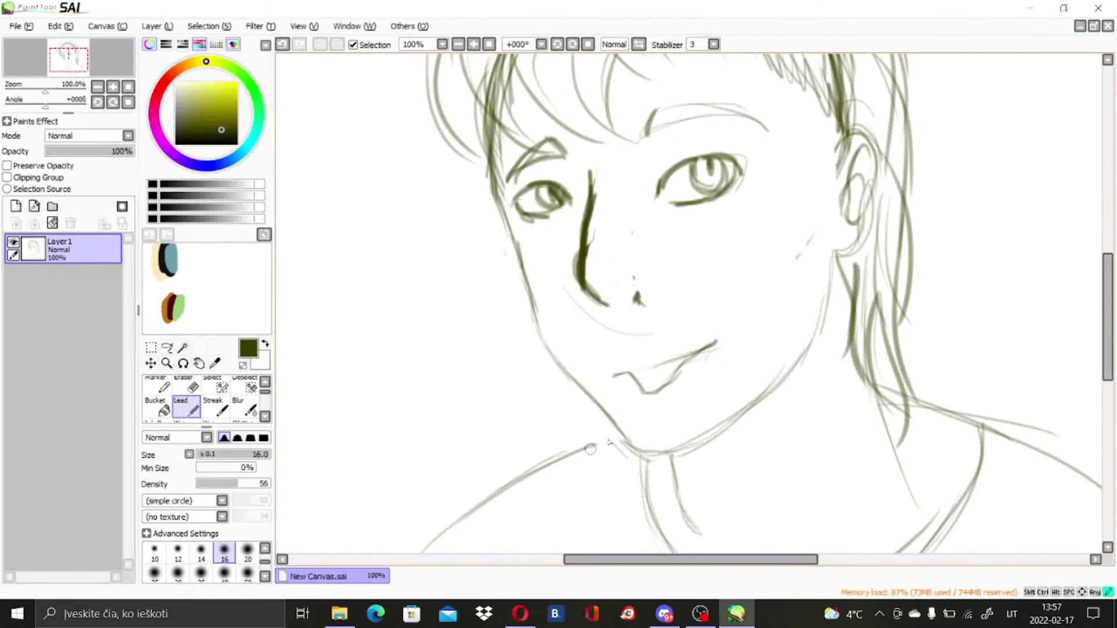
pyautogui.press('e')
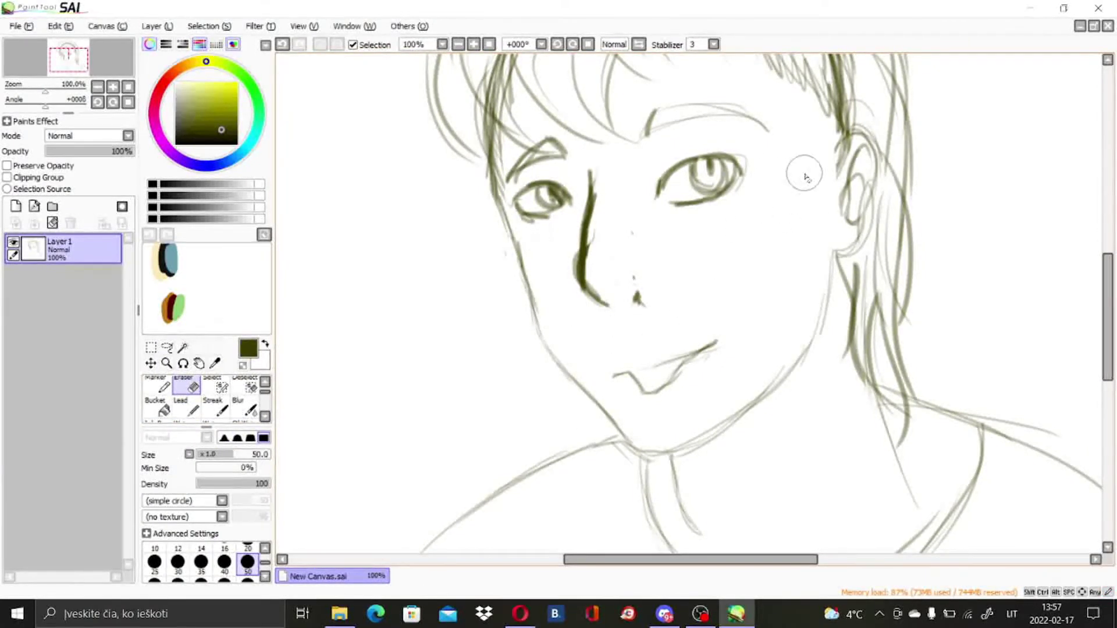
# Add a linework layer above the sketch and ink the two neck lines with the black Pen at size 16.
pyautogui.moveTo(1107, 278); pyautogui.dragTo(1108, 302)
pyautogui.click(34, 205)
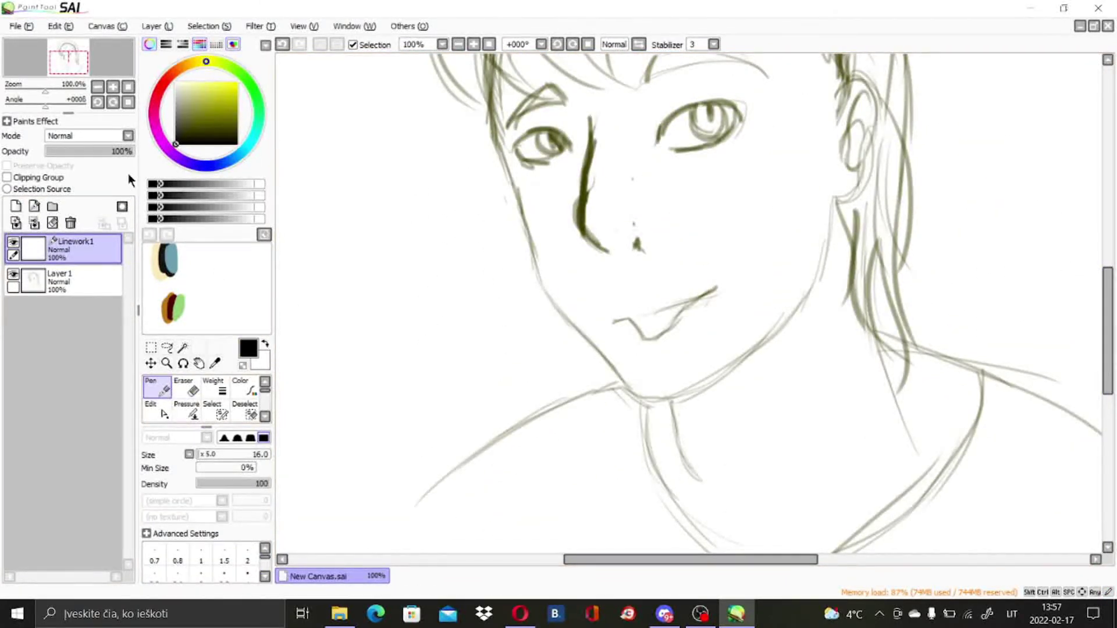
pyautogui.moveTo(670, 407)
pyautogui.mouseDown()
pyautogui.moveTo(678, 451)
pyautogui.moveTo(706, 486)
pyautogui.mouseUp()
pyautogui.moveTo(872, 341); pyautogui.dragTo(921, 463)
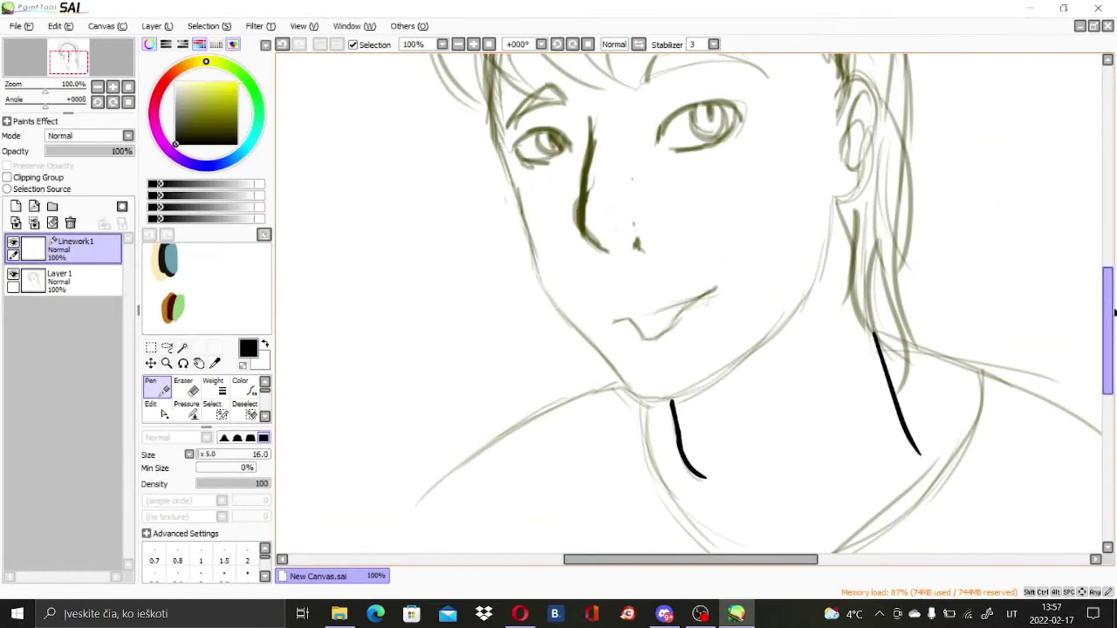
# Ink both shoulder lines over the sketch on the linework layer.
pyautogui.moveTo(1108, 290); pyautogui.dragTo(1108, 319)
pyautogui.moveTo(627, 278); pyautogui.dragTo(434, 401)
pyautogui.moveTo(800, 559); pyautogui.dragTo(866, 559)
pyautogui.moveTo(662, 226); pyautogui.dragTo(903, 330)
# Ink the hair strands hanging behind the ear down to the shoulder.
pyautogui.moveTo(1109, 354); pyautogui.dragTo(1109, 323)
pyautogui.moveTo(622, 219); pyautogui.dragTo(648, 350)
pyautogui.moveTo(643, 228); pyautogui.dragTo(638, 345)
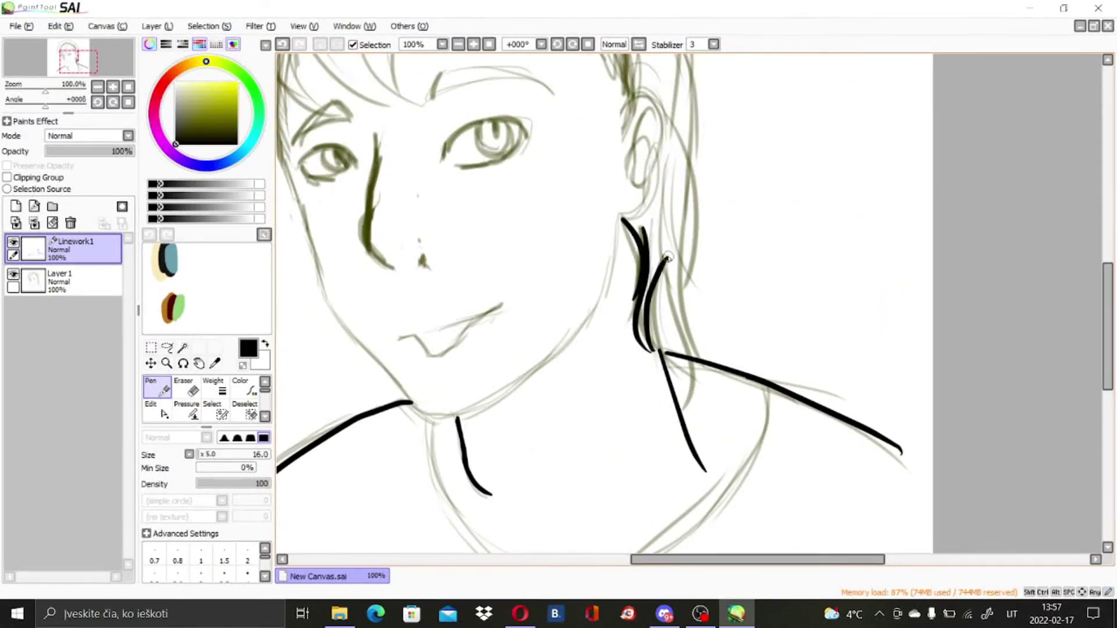
pyautogui.moveTo(665, 258); pyautogui.dragTo(652, 351)
pyautogui.moveTo(674, 319); pyautogui.dragTo(661, 418)
pyautogui.moveTo(663, 119)
pyautogui.mouseDown()
pyautogui.moveTo(677, 349)
pyautogui.moveTo(661, 381)
pyautogui.mouseUp()
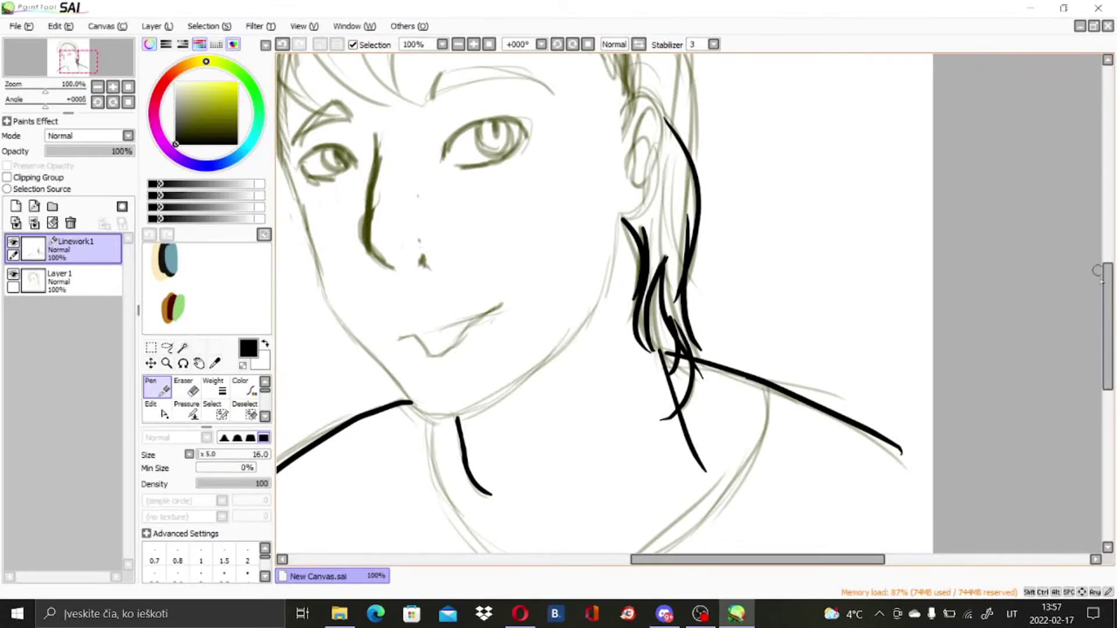
# Ink the outer hair contour from behind the ear up to the tuft at the crown.
pyautogui.moveTo(1107, 309); pyautogui.dragTo(1108, 273)
pyautogui.moveTo(654, 140); pyautogui.dragTo(690, 299)
pyautogui.moveTo(660, 91); pyautogui.dragTo(686, 241)
pyautogui.moveTo(1108, 274); pyautogui.dragTo(1108, 237)
pyautogui.moveTo(490, 77); pyautogui.dragTo(516, 145)
pyautogui.moveTo(494, 81)
pyautogui.mouseDown()
pyautogui.moveTo(548, 147)
pyautogui.moveTo(632, 215)
pyautogui.mouseUp()
pyautogui.moveTo(572, 172); pyautogui.dragTo(660, 249)
# Ink the curved fringe strands across the forehead.
pyautogui.moveTo(756, 559); pyautogui.dragTo(710, 559)
pyautogui.moveTo(568, 194); pyautogui.dragTo(573, 317)
pyautogui.moveTo(629, 181); pyautogui.dragTo(602, 320)
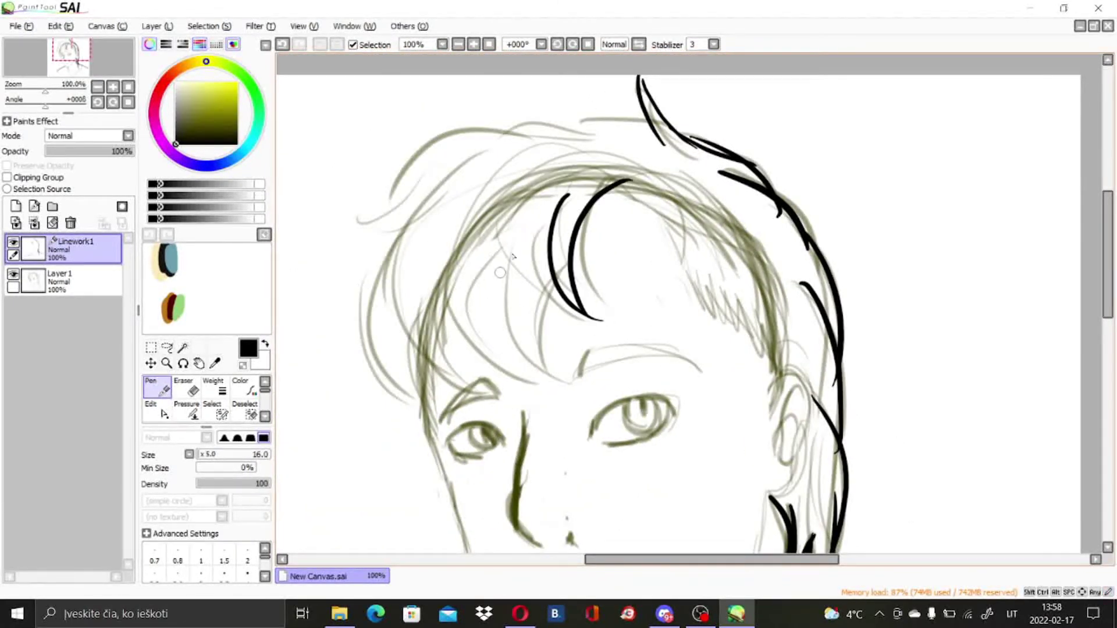
pyautogui.moveTo(548, 221); pyautogui.dragTo(567, 333)
pyautogui.moveTo(513, 227); pyautogui.dragTo(559, 325)
pyautogui.moveTo(454, 276); pyautogui.dragTo(532, 384)
pyautogui.moveTo(489, 276); pyautogui.dragTo(541, 405)
pyautogui.moveTo(520, 306); pyautogui.dragTo(564, 416)
# Ink the hair strands hanging along the far temple.
pyautogui.moveTo(410, 227); pyautogui.dragTo(477, 396)
pyautogui.moveTo(491, 273); pyautogui.dragTo(465, 390)
pyautogui.moveTo(407, 247); pyautogui.dragTo(395, 395)
pyautogui.moveTo(436, 338); pyautogui.dragTo(433, 410)
# Ink the wavy top outline of the hair from the front tip to the crown tuft.
pyautogui.moveTo(430, 140)
pyautogui.mouseDown()
pyautogui.moveTo(336, 224)
pyautogui.moveTo(433, 203)
pyautogui.mouseUp()
pyautogui.moveTo(395, 153); pyautogui.dragTo(582, 138)
pyautogui.moveTo(532, 129); pyautogui.dragTo(646, 109)
# Ink the short hairs along the near temple and the strands coming from the parting.
pyautogui.moveTo(656, 203)
pyautogui.mouseDown()
pyautogui.moveTo(707, 311)
pyautogui.moveTo(763, 355)
pyautogui.mouseUp()
pyautogui.moveTo(763, 349); pyautogui.dragTo(776, 372)
pyautogui.moveTo(642, 191); pyautogui.dragTo(732, 273)
pyautogui.moveTo(675, 204); pyautogui.dragTo(720, 274)
pyautogui.moveTo(707, 192); pyautogui.dragTo(745, 298)
pyautogui.moveTo(746, 234); pyautogui.dragTo(768, 291)
pyautogui.moveTo(645, 191); pyautogui.dragTo(600, 219)
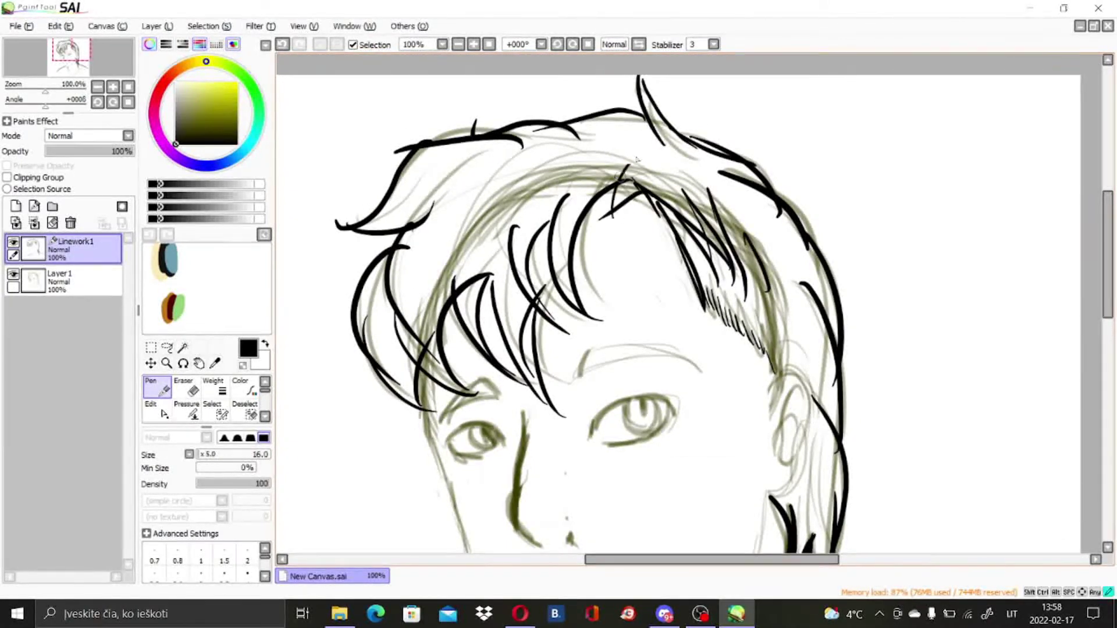
# Ink the outer contour and inner folds of the ear.
pyautogui.moveTo(1107, 288); pyautogui.dragTo(1107, 324)
pyautogui.moveTo(768, 264)
pyautogui.mouseDown()
pyautogui.moveTo(811, 247)
pyautogui.moveTo(808, 349)
pyautogui.moveTo(766, 363)
pyautogui.mouseUp()
pyautogui.moveTo(773, 259)
pyautogui.mouseDown()
pyautogui.moveTo(803, 308)
pyautogui.moveTo(776, 309)
pyautogui.mouseUp()
pyautogui.moveTo(782, 288); pyautogui.dragTo(779, 338)
pyautogui.scroll(-3, 1082, 265)
# Ink the jawline from below the ear around the chin to the far cheek.
pyautogui.moveTo(771, 236); pyautogui.dragTo(730, 352)
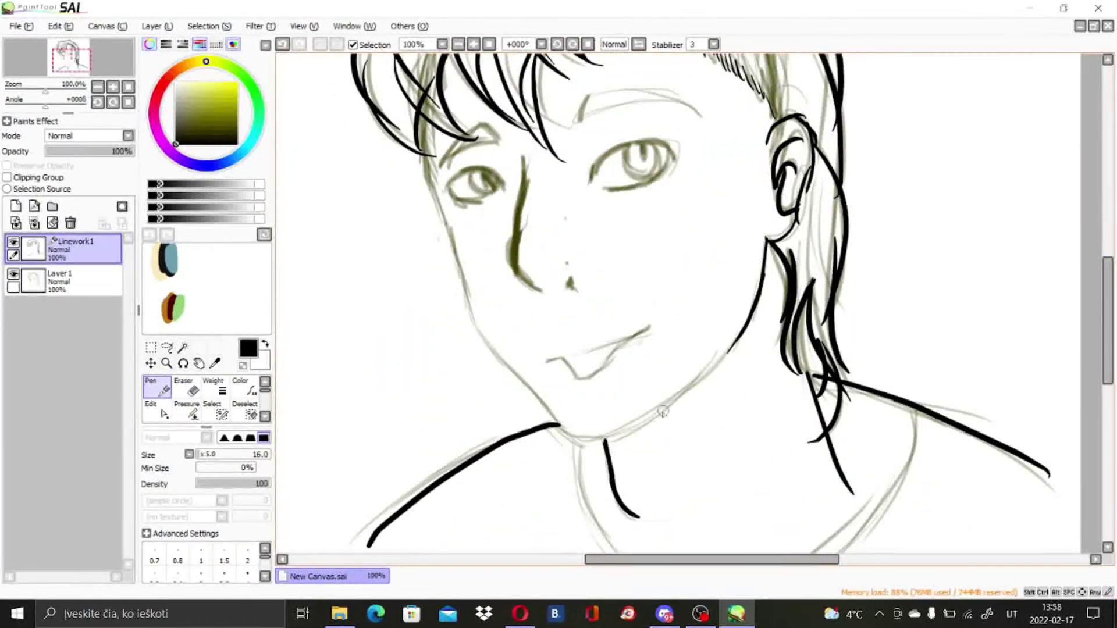
pyautogui.moveTo(663, 410); pyautogui.dragTo(731, 344)
pyautogui.moveTo(457, 273)
pyautogui.mouseDown()
pyautogui.moveTo(461, 299)
pyautogui.moveTo(582, 442)
pyautogui.moveTo(668, 396)
pyautogui.mouseUp()
# Ink the mouth, the nose and the upper part of the far face contour.
pyautogui.moveTo(547, 361); pyautogui.dragTo(651, 326)
pyautogui.moveTo(619, 341); pyautogui.dragTo(577, 381)
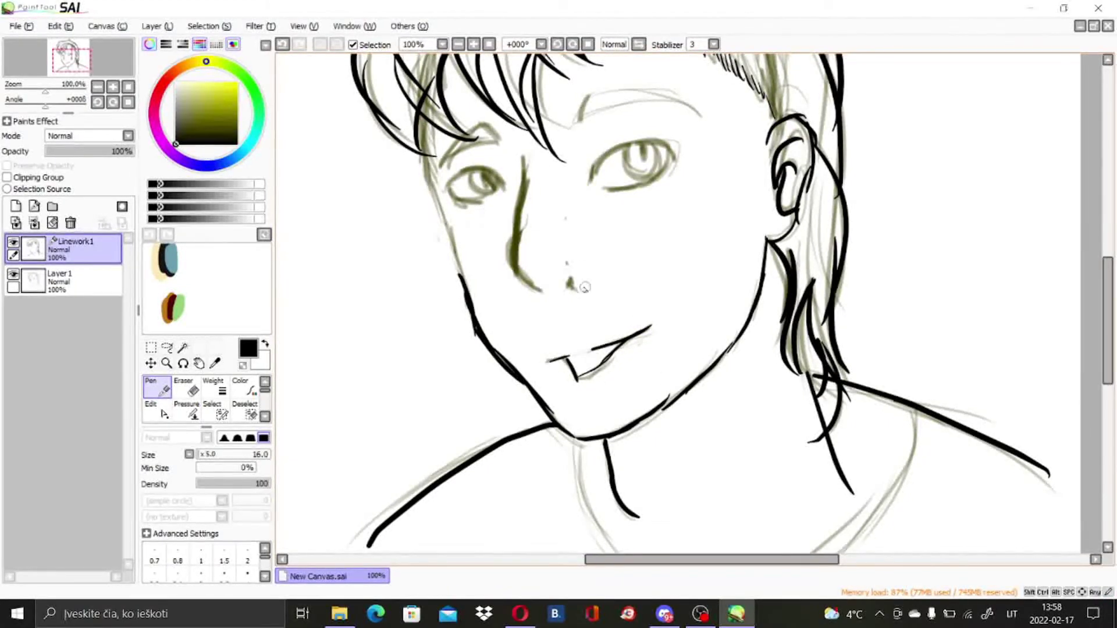
pyautogui.moveTo(525, 160)
pyautogui.mouseDown()
pyautogui.moveTo(514, 233)
pyautogui.moveTo(542, 290)
pyautogui.mouseUp()
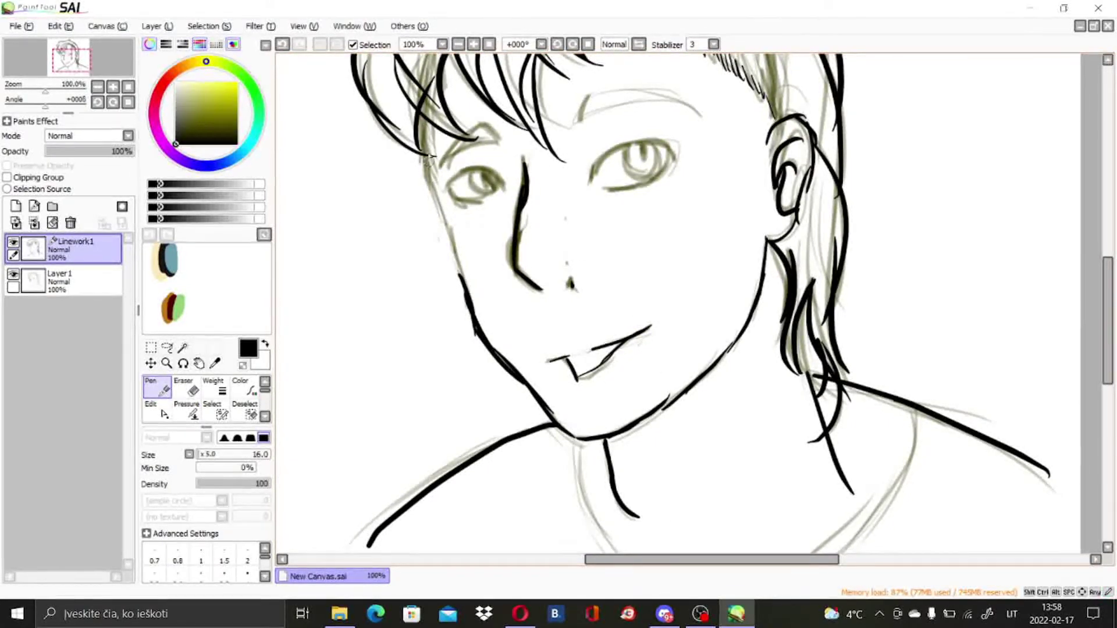
pyautogui.moveTo(420, 140); pyautogui.dragTo(460, 268)
# Ink both eyes with their lids, irises and pupils.
pyautogui.moveTo(590, 185)
pyautogui.mouseDown()
pyautogui.moveTo(667, 143)
pyautogui.moveTo(674, 156)
pyautogui.mouseUp()
pyautogui.moveTo(607, 191)
pyautogui.mouseDown()
pyautogui.moveTo(670, 152)
pyautogui.moveTo(659, 172)
pyautogui.mouseUp()
pyautogui.moveTo(640, 144); pyautogui.dragTo(642, 156)
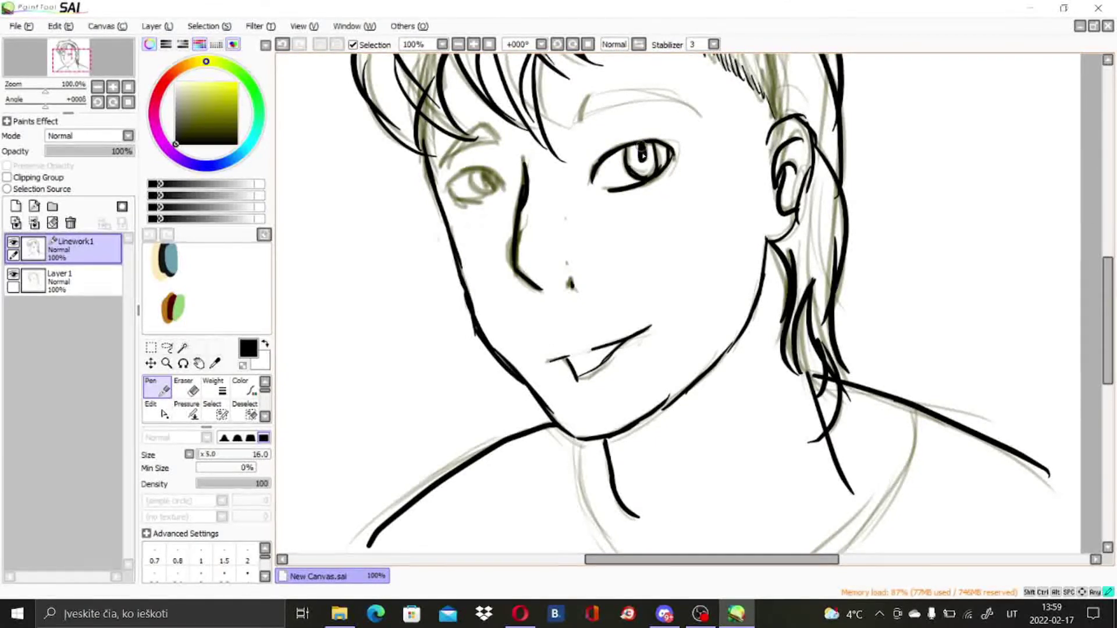
pyautogui.moveTo(446, 186)
pyautogui.mouseDown()
pyautogui.moveTo(505, 187)
pyautogui.moveTo(492, 199)
pyautogui.mouseUp()
pyautogui.moveTo(482, 178); pyautogui.dragTo(489, 197)
# Ink the eyebrows above both eyes.
pyautogui.moveTo(645, 132)
pyautogui.mouseDown()
pyautogui.moveTo(696, 120)
pyautogui.moveTo(583, 149)
pyautogui.moveTo(681, 109)
pyautogui.mouseUp()
pyautogui.moveTo(444, 170)
pyautogui.mouseDown()
pyautogui.moveTo(501, 147)
pyautogui.moveTo(499, 134)
pyautogui.mouseUp()
pyautogui.moveTo(499, 137)
pyautogui.mouseDown()
pyautogui.moveTo(465, 144)
pyautogui.moveTo(443, 170)
pyautogui.mouseUp()
# Delete the rough sketch layer and add a new blank layer beneath the linework.
pyautogui.click(95, 278)
pyautogui.click(71, 223)
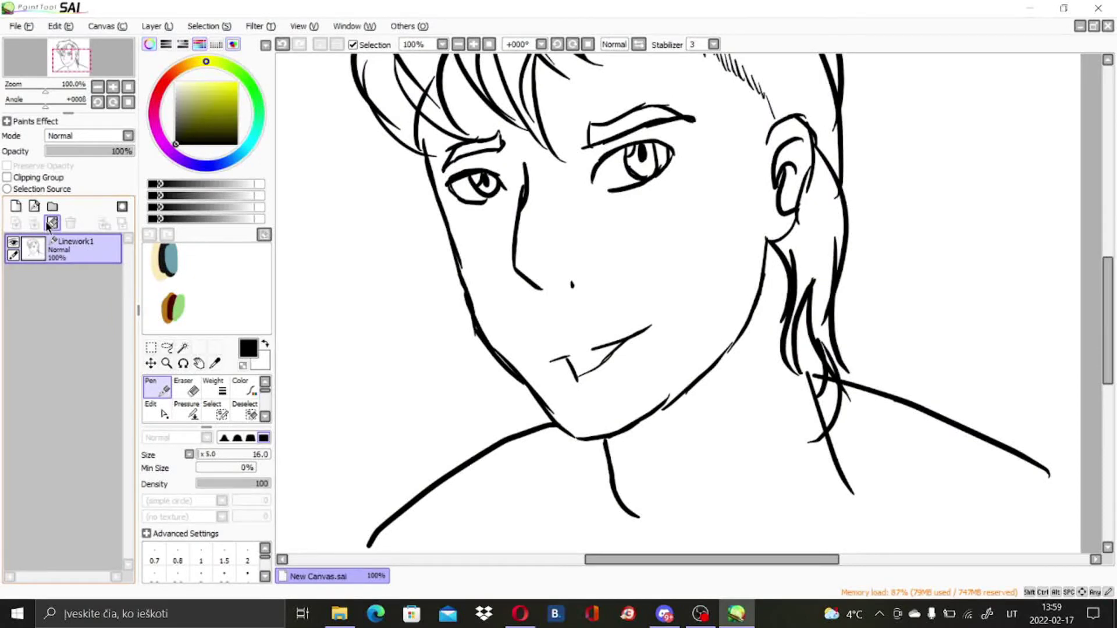
pyautogui.click(166, 363)
pyautogui.click(157, 387)
pyautogui.click(35, 206)
pyautogui.click(262, 392)
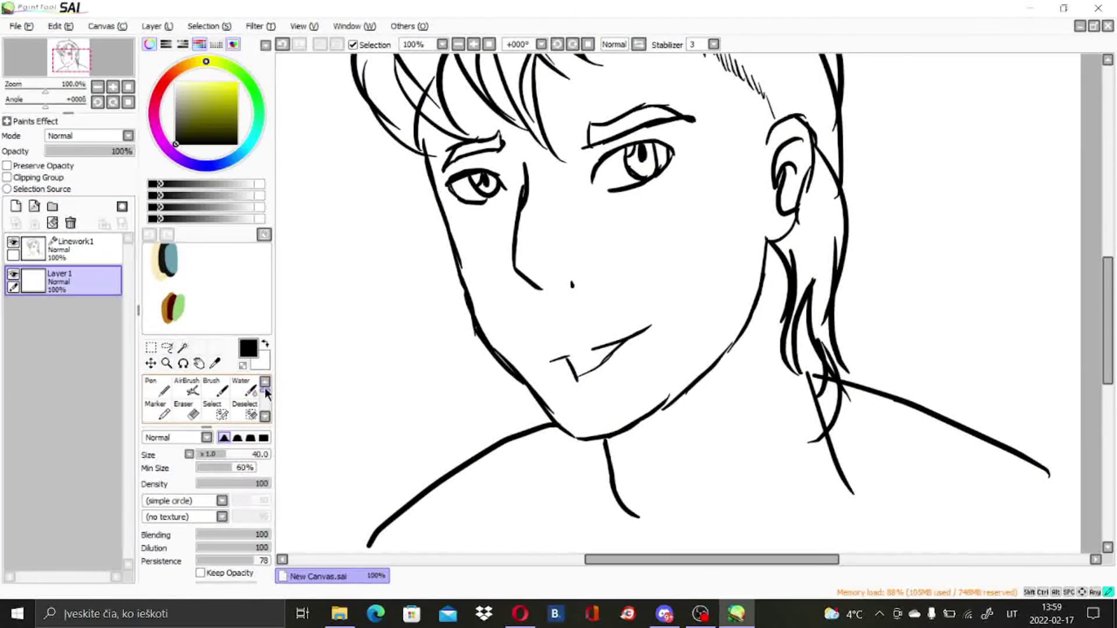
pyautogui.click(212, 388)
pyautogui.moveTo(555, 315)
pyautogui.mouseDown()
pyautogui.moveTo(530, 319)
pyautogui.moveTo(542, 330)
pyautogui.moveTo(509, 315)
pyautogui.mouseUp()
pyautogui.hotkey('ctrl', 'z')
pyautogui.hotkey('ctrl', 'z')
pyautogui.click(187, 387)
pyautogui.hotkey('ctrl', 'z')
pyautogui.hotkey('ctrl', 'z')
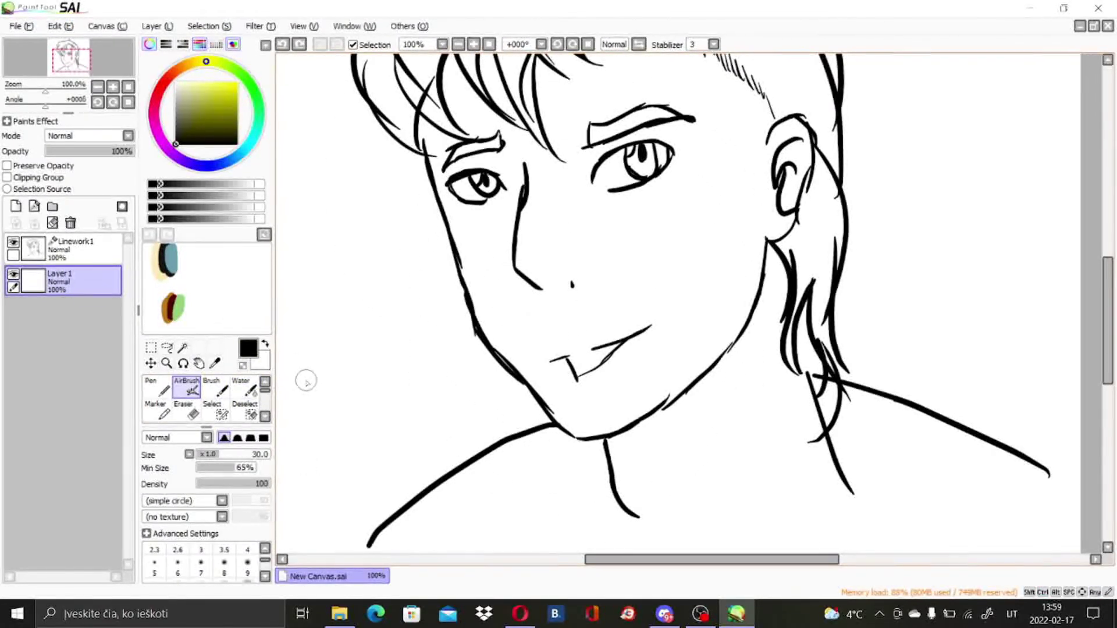
# Paint a soft grey moustache around the upper lip and mouth corner with the Water brush at size 14.
pyautogui.click(249, 389)
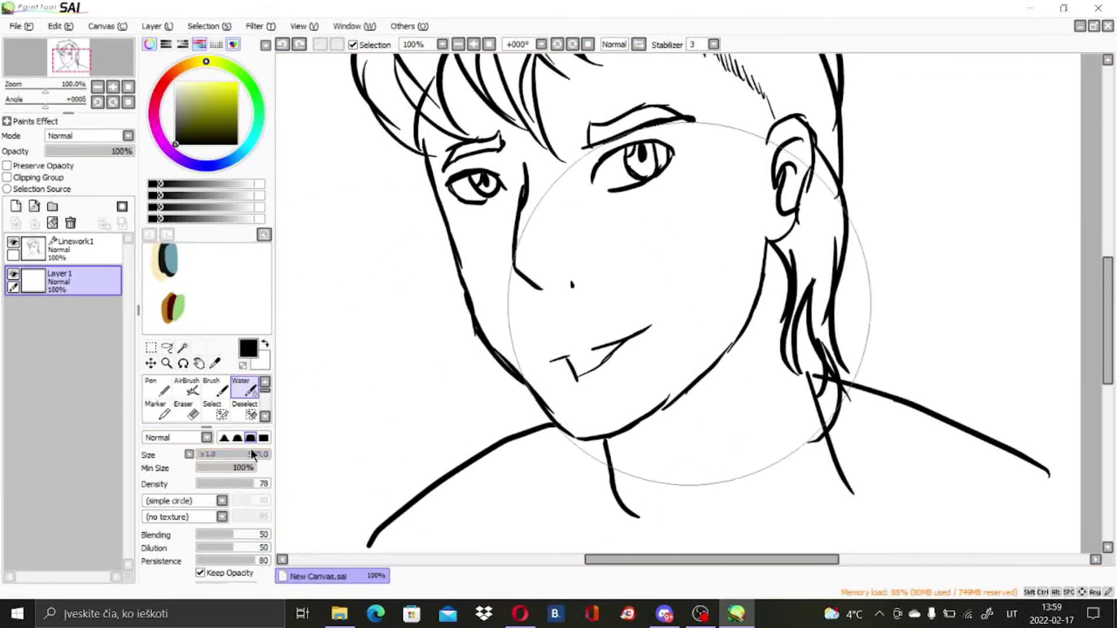
pyautogui.click(201, 476)
pyautogui.moveTo(531, 326)
pyautogui.mouseDown()
pyautogui.moveTo(617, 311)
pyautogui.moveTo(564, 306)
pyautogui.moveTo(547, 312)
pyautogui.moveTo(607, 311)
pyautogui.mouseUp()
pyautogui.moveTo(529, 311)
pyautogui.mouseDown()
pyautogui.moveTo(521, 358)
pyautogui.moveTo(544, 404)
pyautogui.mouseUp()
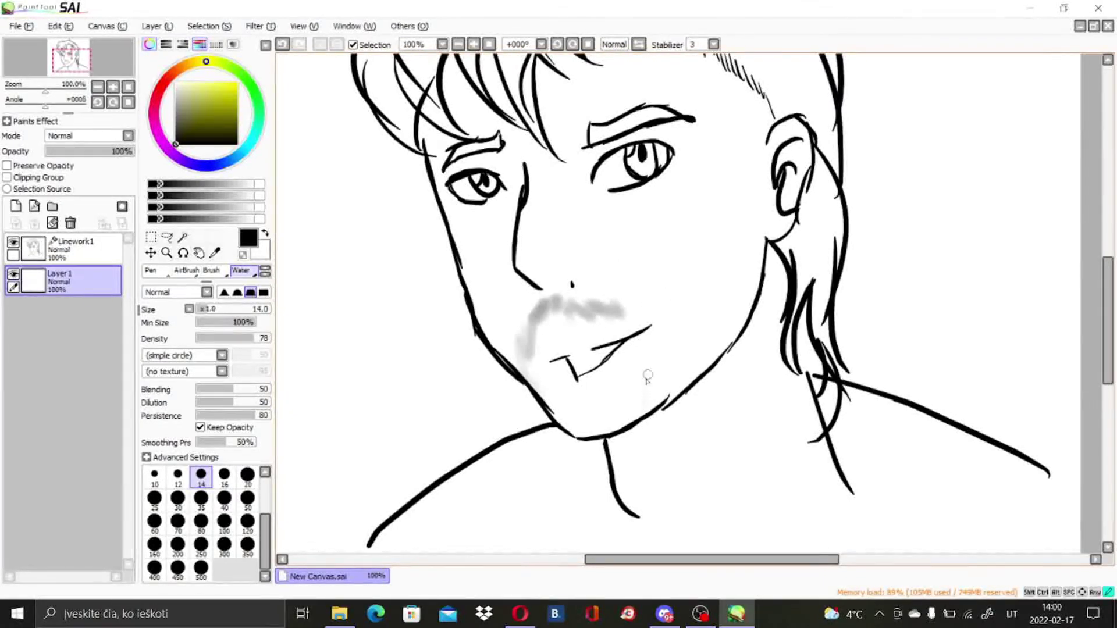
# Extend the grey shading around the mouth and over the chin to form a full goatee.
pyautogui.moveTo(647, 377); pyautogui.dragTo(631, 410)
pyautogui.moveTo(541, 389)
pyautogui.mouseDown()
pyautogui.moveTo(561, 423)
pyautogui.moveTo(587, 434)
pyautogui.moveTo(639, 381)
pyautogui.mouseUp()
pyautogui.moveTo(620, 308); pyautogui.dragTo(648, 378)
pyautogui.moveTo(520, 349); pyautogui.dragTo(553, 401)
# Zoom out to 50% and recentre the canvas to view the whole portrait.
pyautogui.click(166, 252)
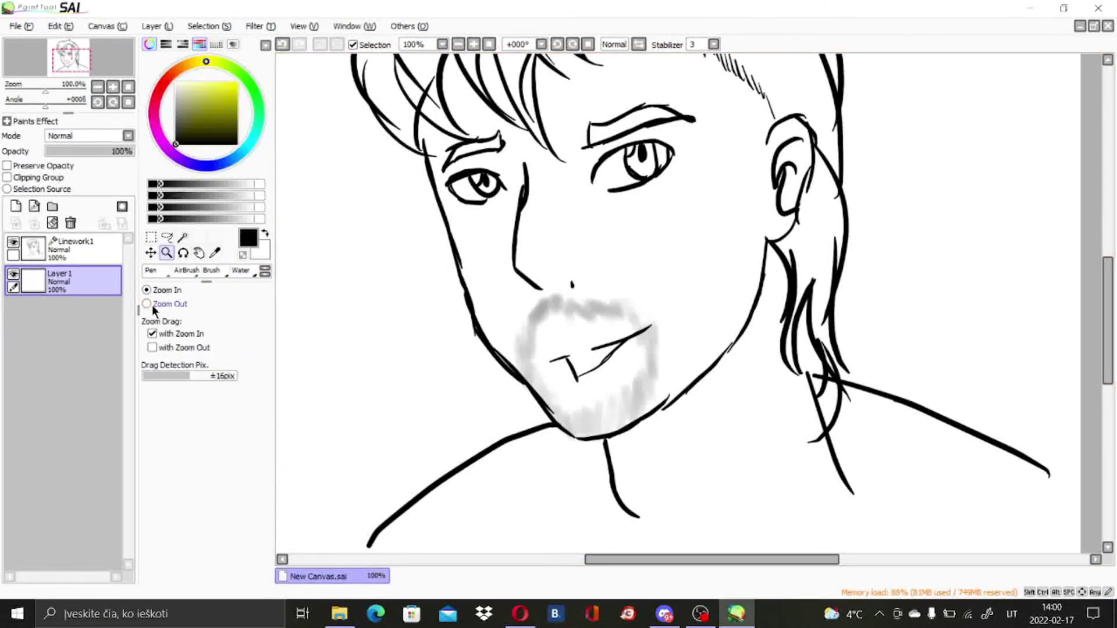
pyautogui.click(154, 303)
pyautogui.click(543, 238)
pyautogui.moveTo(657, 559); pyautogui.dragTo(631, 559)
pyautogui.moveTo(1107, 331); pyautogui.dragTo(1108, 294)
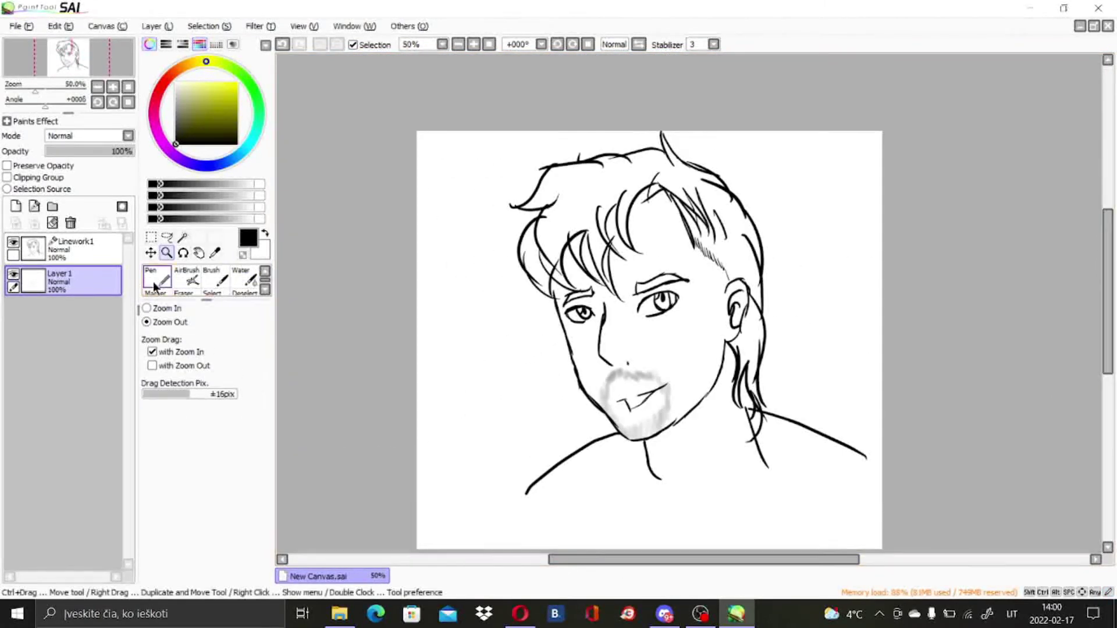
pyautogui.click(154, 278)
pyautogui.moveTo(422, 301); pyautogui.dragTo(447, 356)
pyautogui.moveTo(479, 329); pyautogui.dragTo(497, 350)
pyautogui.hotkey('ctrl', 'z')
pyautogui.hotkey('ctrl', 'z')
pyautogui.hotkey('ctrl', 'z')
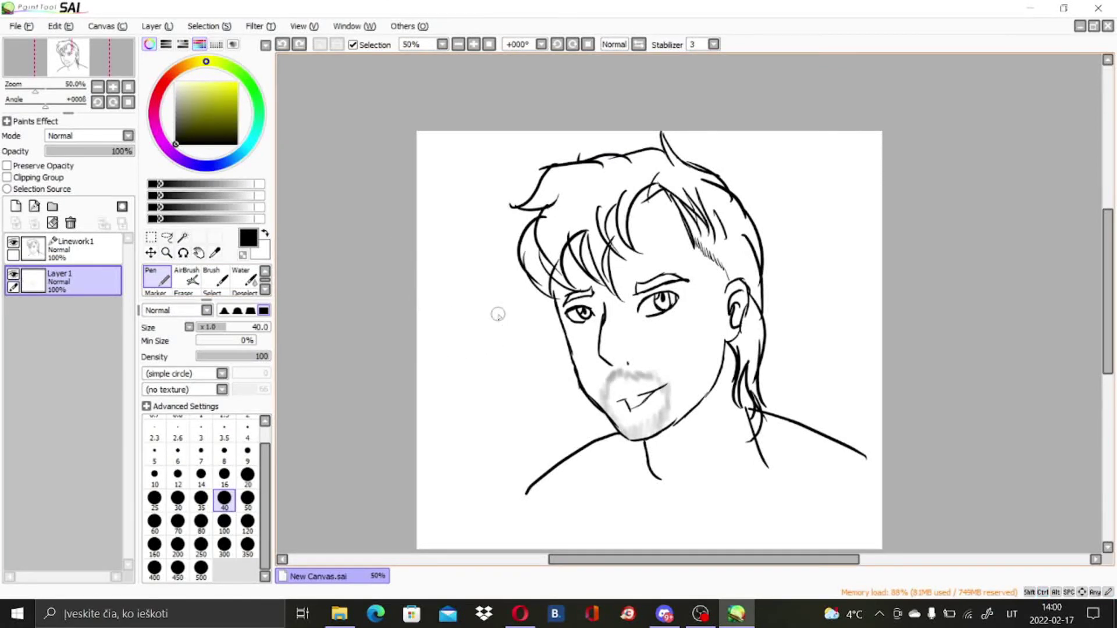
# Handwrite "Damiano" in black in the blank area beside the hair with the Pen at size 7.
pyautogui.press('[')
pyautogui.press('[')
pyautogui.press('[')
pyautogui.press('[')
pyautogui.press('[')
pyautogui.press('[')
pyautogui.press('[')
pyautogui.press('[')
pyautogui.press('[')
pyautogui.press('[')
pyautogui.press('[')
pyautogui.moveTo(754, 145)
pyautogui.mouseDown()
pyautogui.moveTo(782, 180)
pyautogui.moveTo(829, 181)
pyautogui.mouseUp()
pyautogui.click(826, 154)
pyautogui.moveTo(841, 168); pyautogui.dragTo(847, 181)
# Handwrite "David", "lol" and ":D" on separate lines beneath the first handwritten word.
pyautogui.moveTo(783, 210); pyautogui.dragTo(809, 226)
pyautogui.moveTo(810, 221)
pyautogui.mouseDown()
pyautogui.moveTo(841, 222)
pyautogui.moveTo(861, 198)
pyautogui.mouseUp()
pyautogui.moveTo(806, 248); pyautogui.dragTo(840, 285)
pyautogui.moveTo(841, 242)
pyautogui.mouseDown()
pyautogui.moveTo(852, 288)
pyautogui.moveTo(845, 316)
pyautogui.mouseUp()
pyautogui.click(820, 303)
# Erase all the handwritten text beside the portrait with the Eraser at size 250.
pyautogui.moveTo(206, 300); pyautogui.dragTo(206, 329)
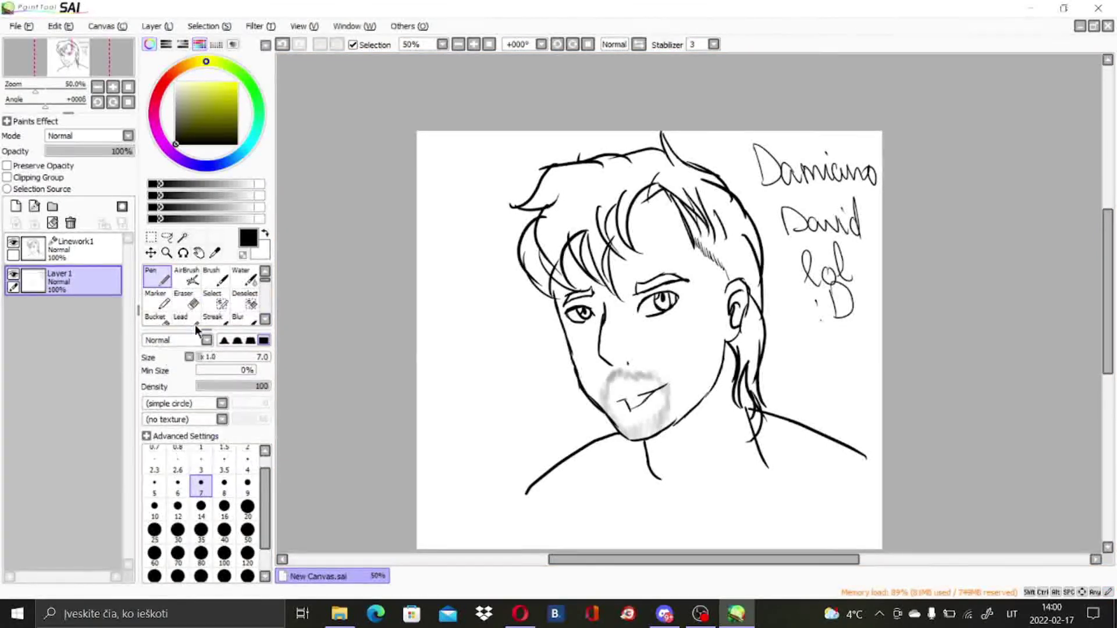
pyautogui.click(186, 300)
pyautogui.click(195, 544)
pyautogui.moveTo(835, 271)
pyautogui.mouseDown()
pyautogui.moveTo(830, 311)
pyautogui.moveTo(822, 112)
pyautogui.mouseUp()
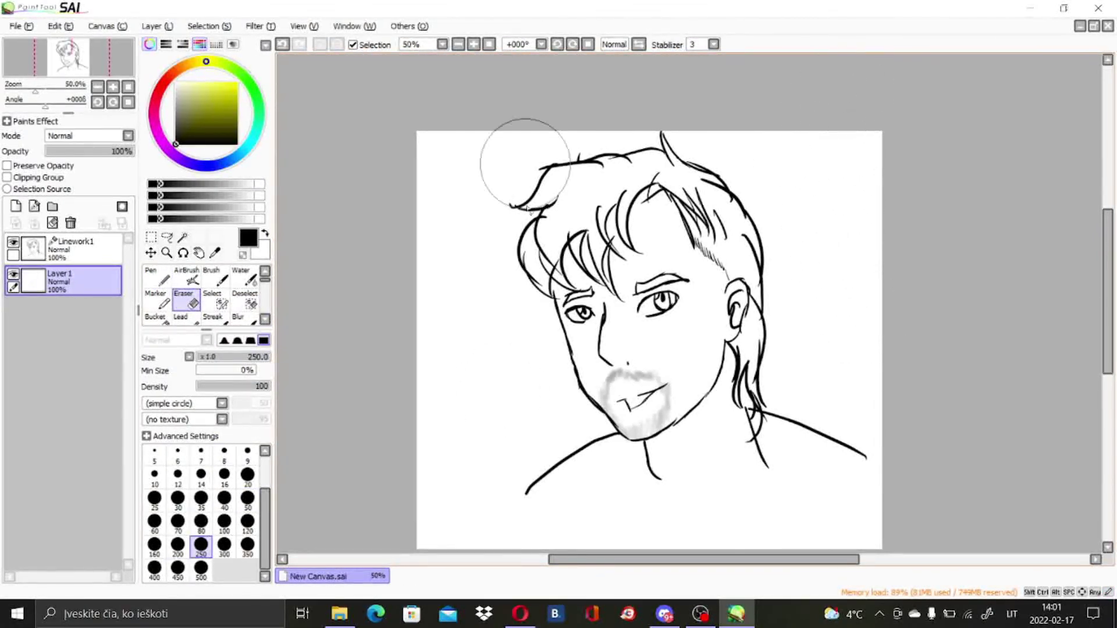
pyautogui.rightClick(707, 616)
pyautogui.click(704, 614)
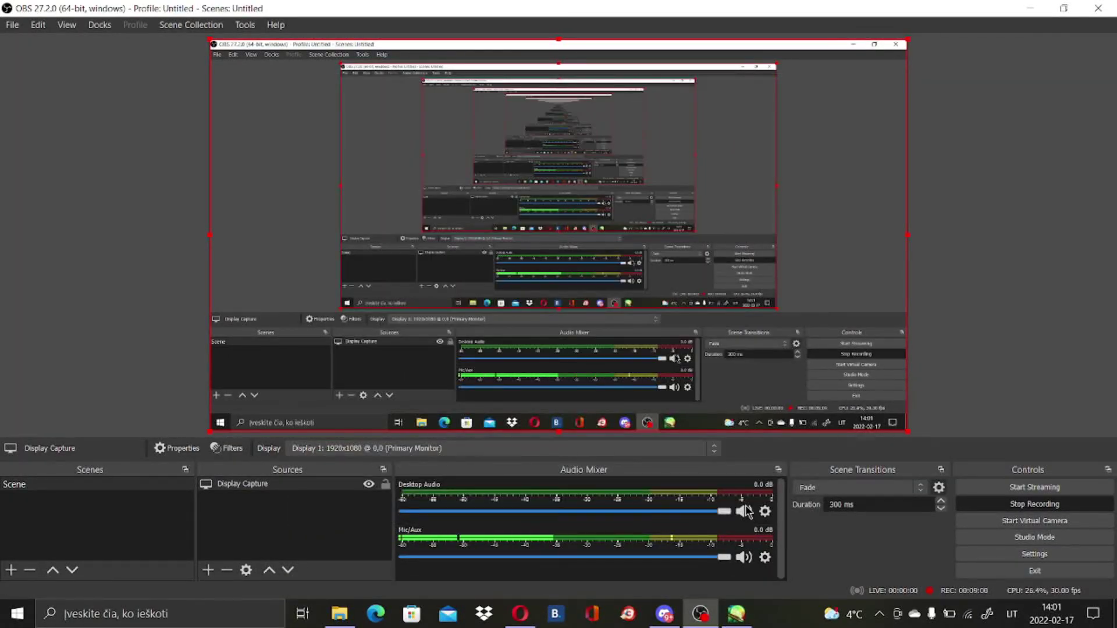
pyautogui.moveTo(731, 622)
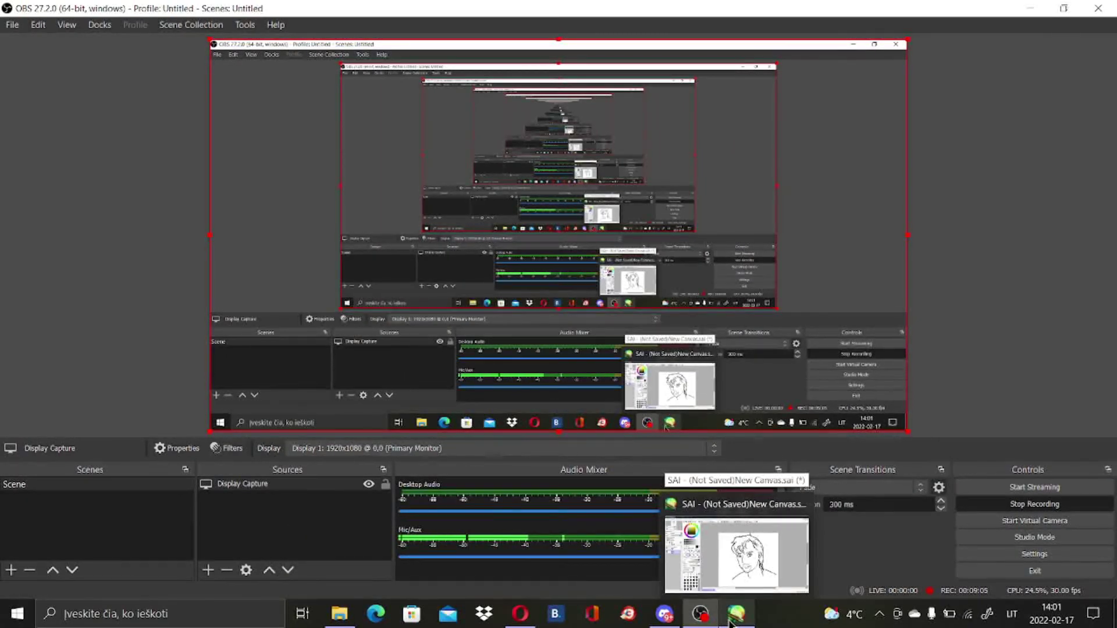